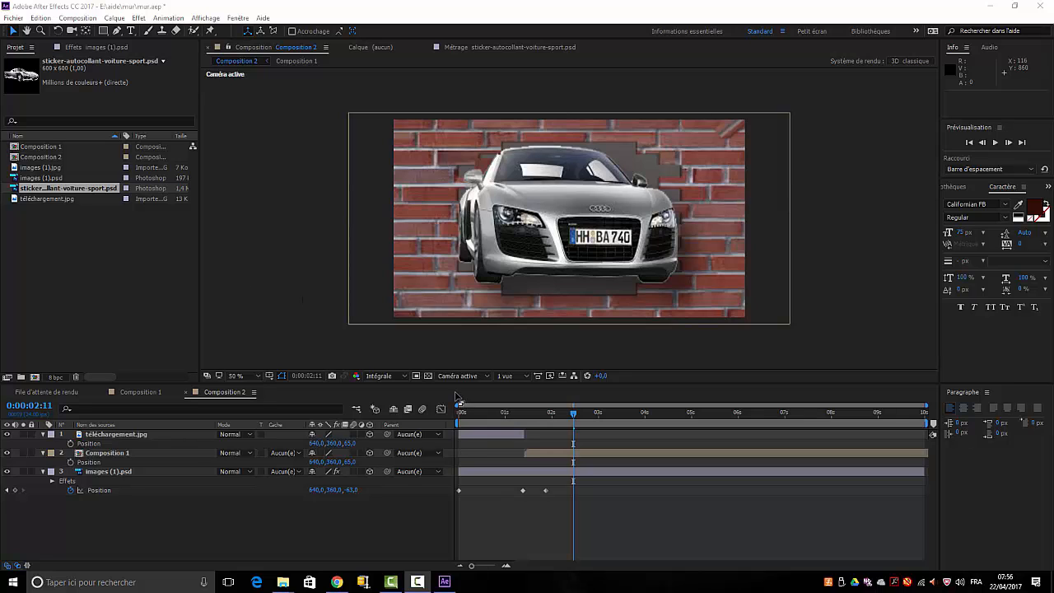
Play the Composition 2 animation from its start and look at the nested Composition 1
key(Home)
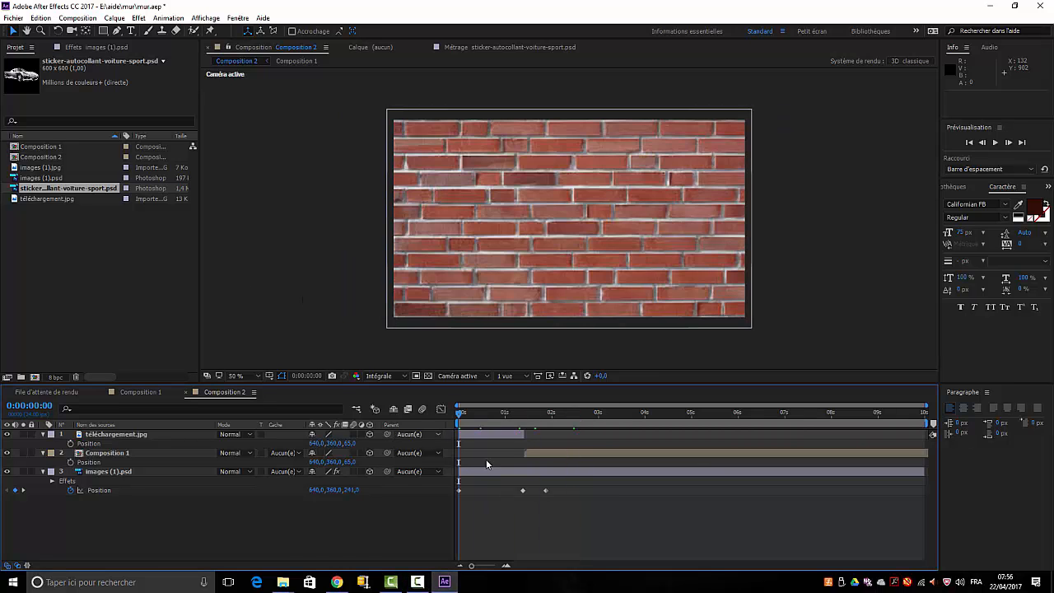
key(space)
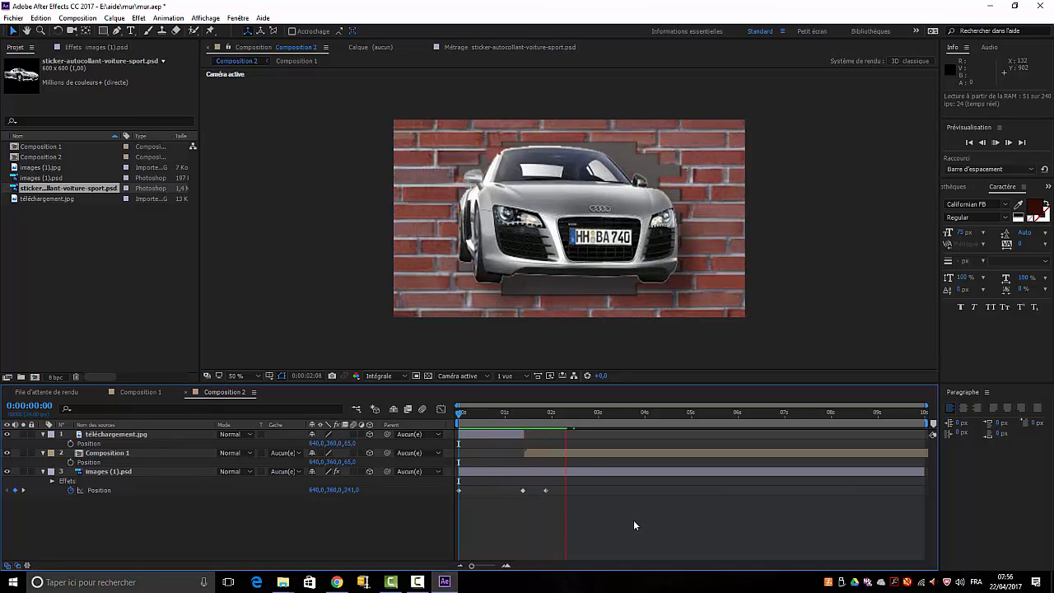
key(space)
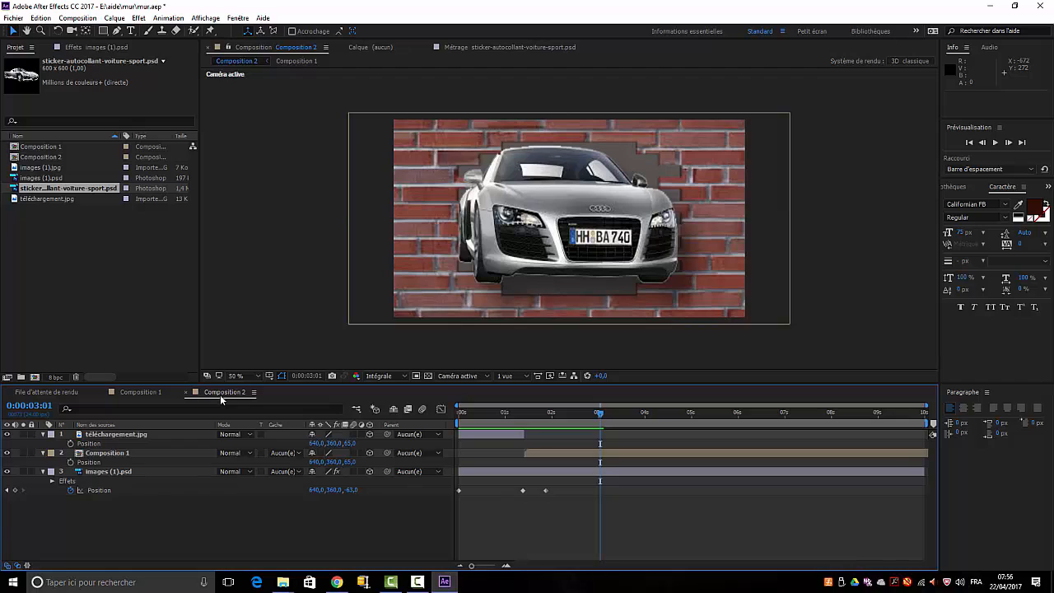
click(128, 391)
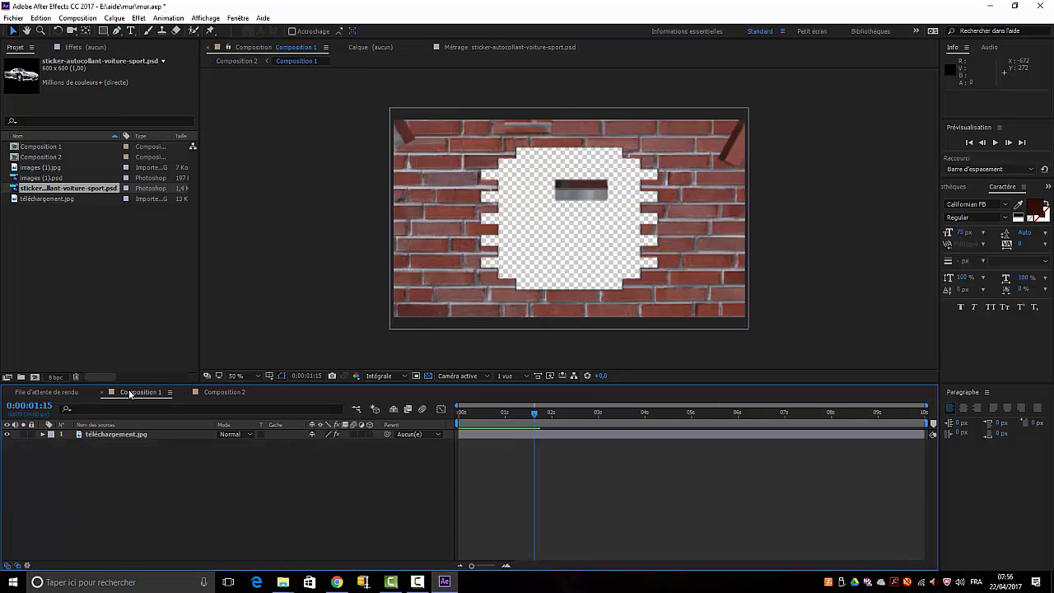
click(225, 394)
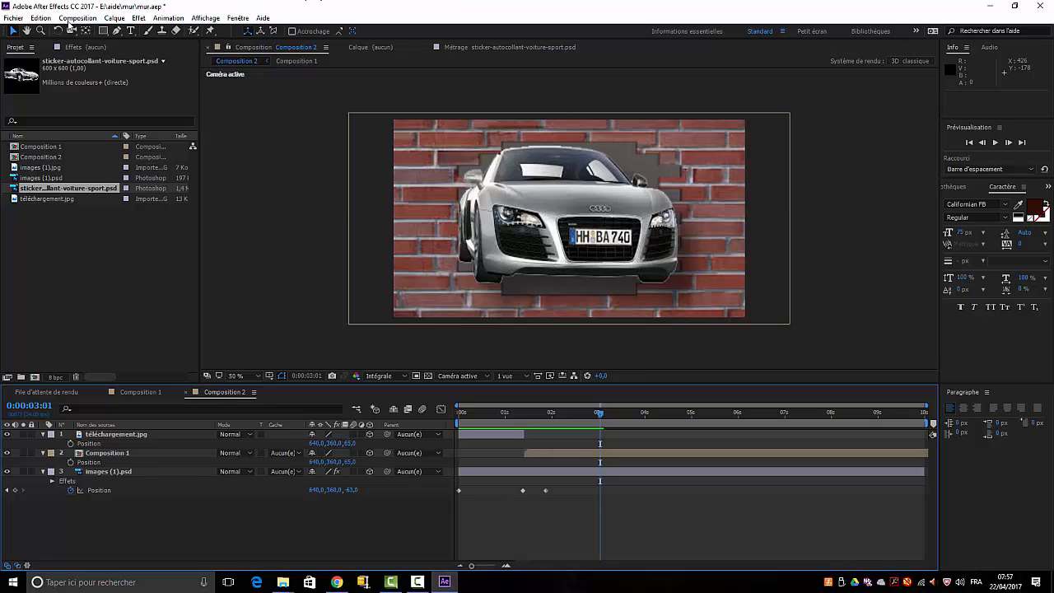
Add Composition 2 to the render queue as a pre-render and set its output module format to QuickTime
click(76, 20)
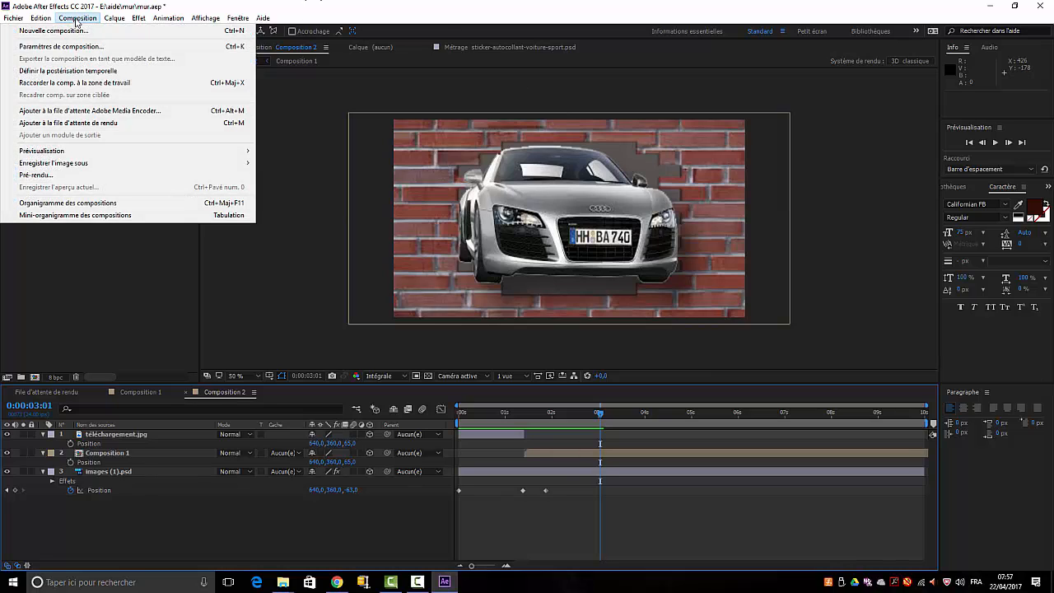
click(37, 176)
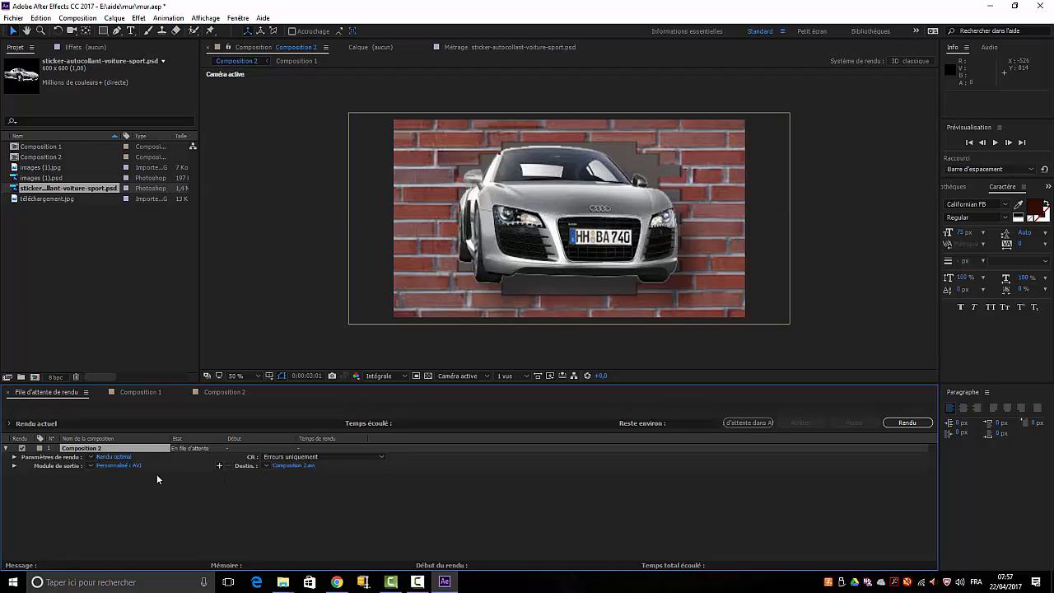
click(107, 466)
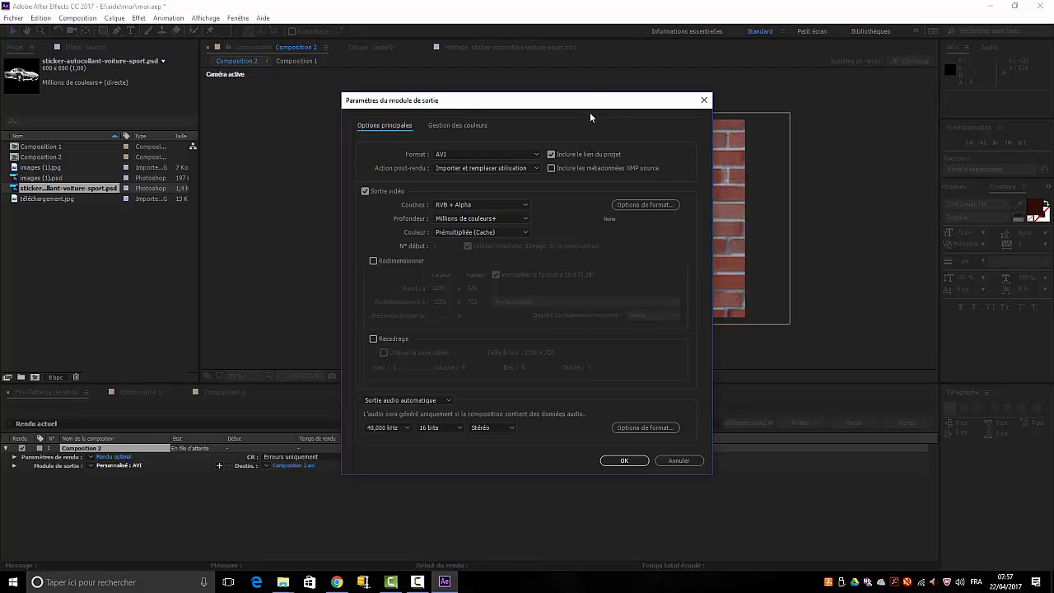
click(536, 157)
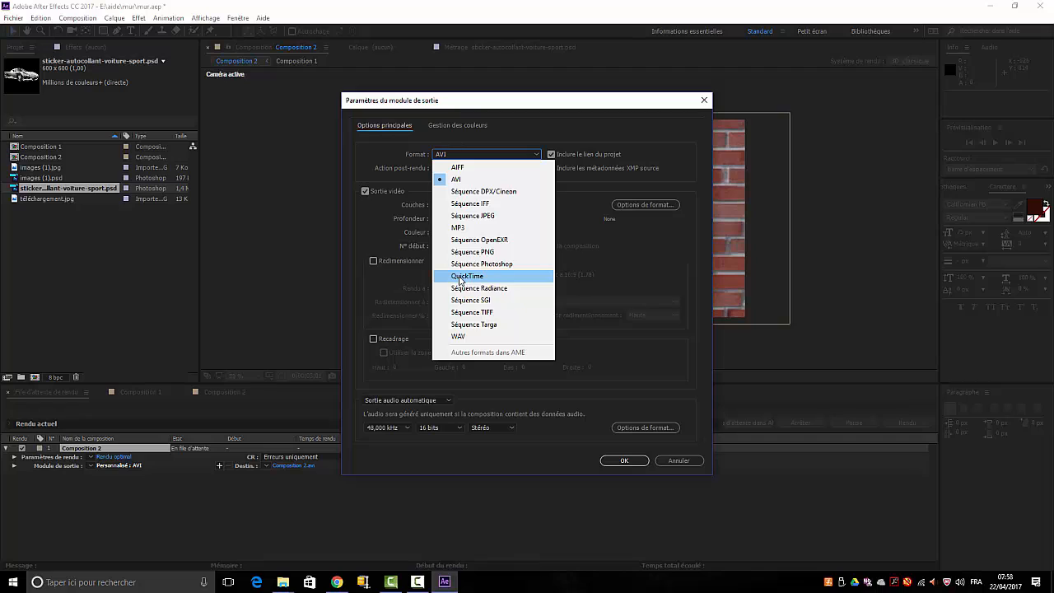
click(459, 276)
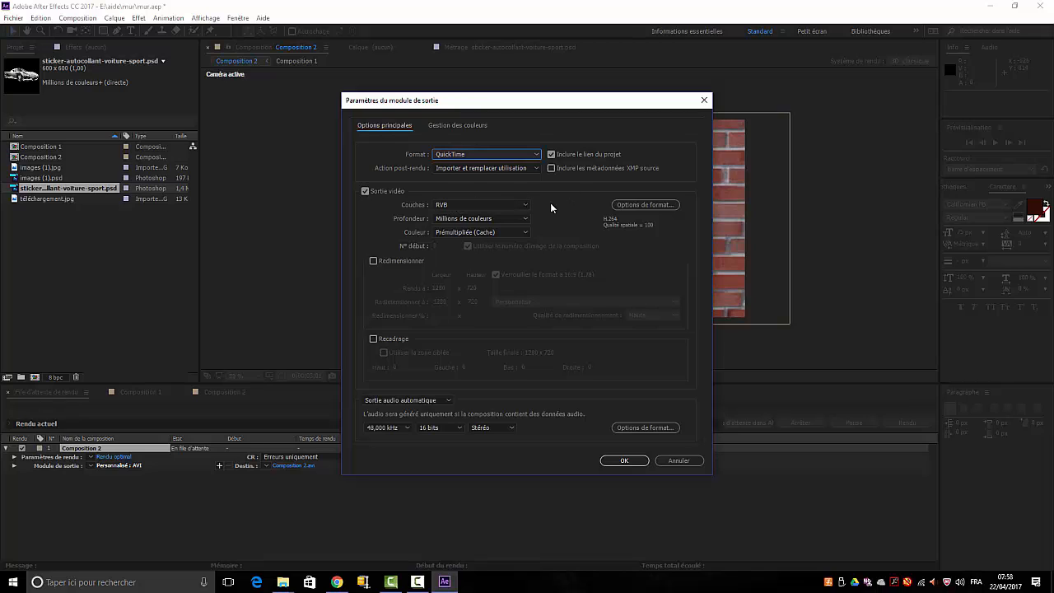
Review the QuickTime video codec list and bitrate limit option, keeping the H.264 codec and no bitrate limit
click(635, 205)
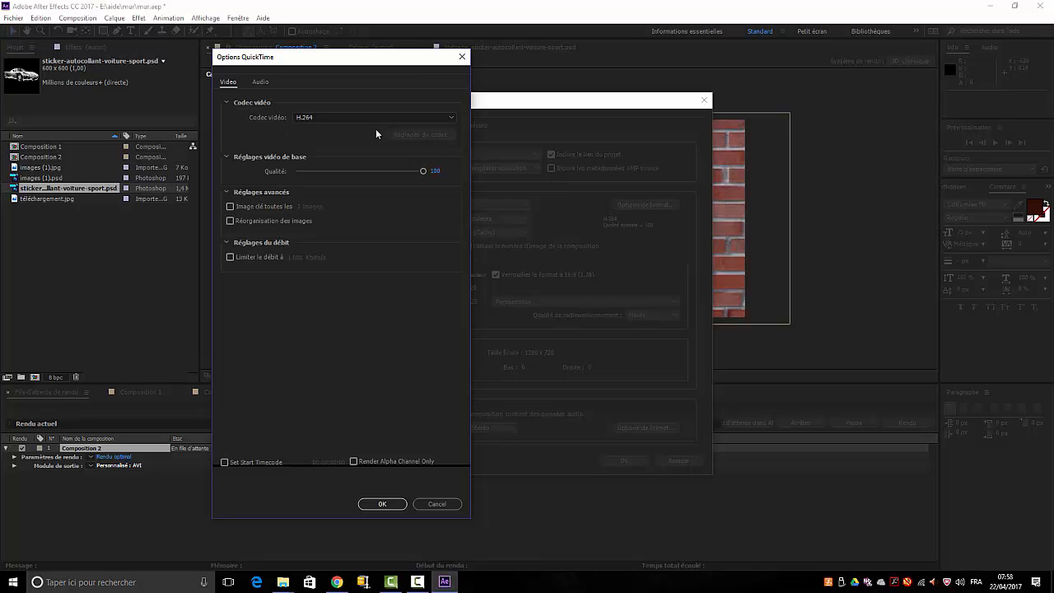
click(449, 121)
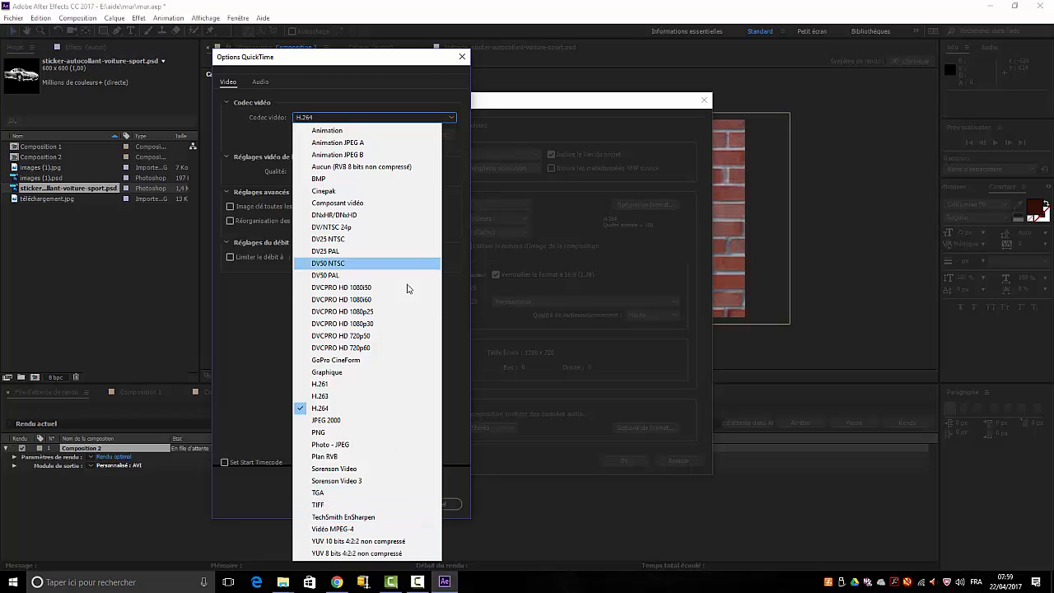
click(346, 100)
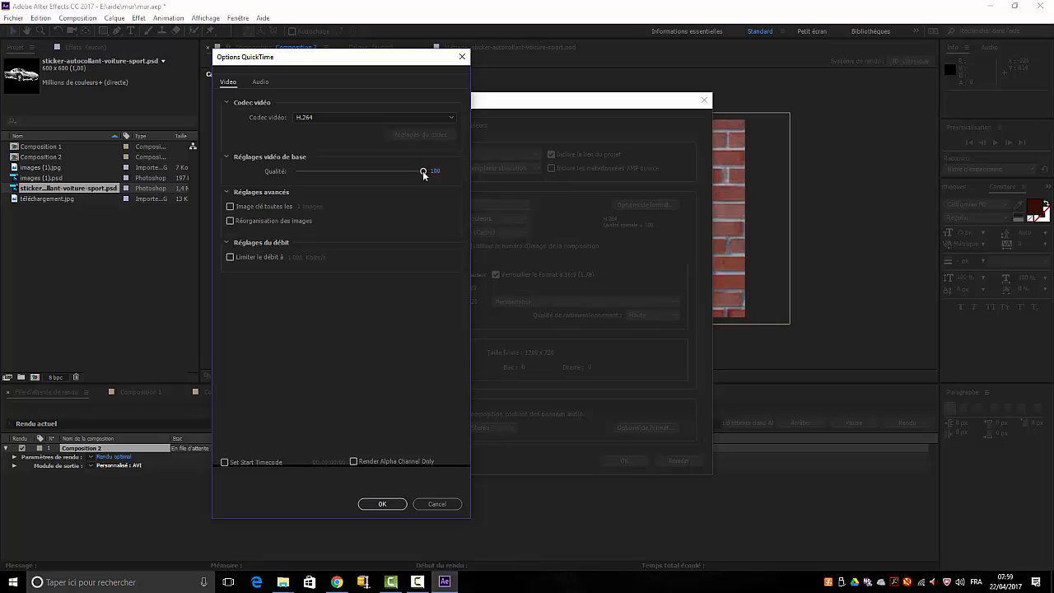
click(229, 257)
click(230, 257)
click(381, 504)
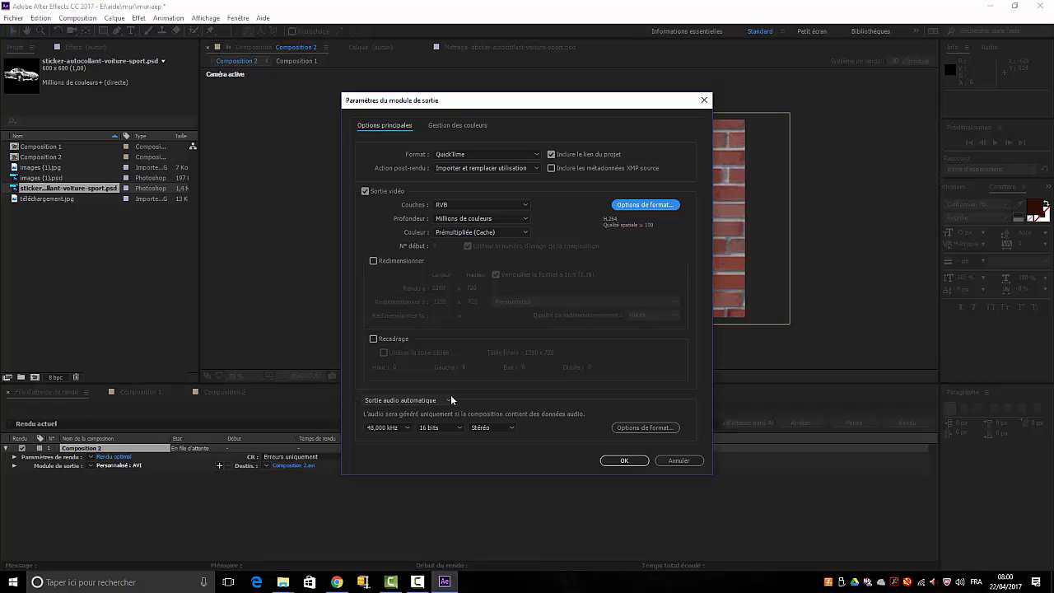
Check the QuickTime audio codec options and apply the output module settings
click(634, 427)
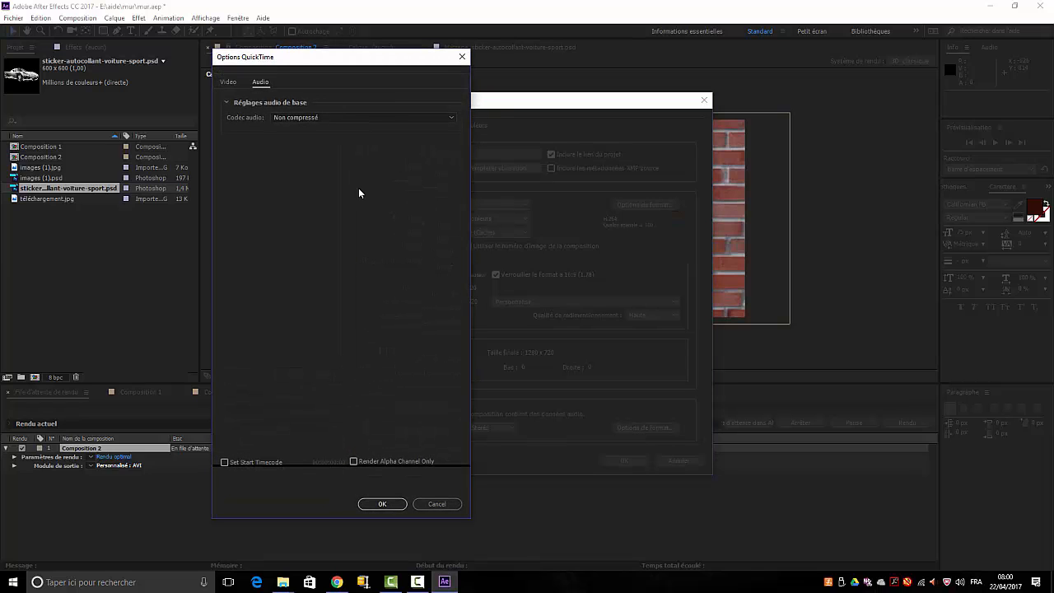
click(462, 57)
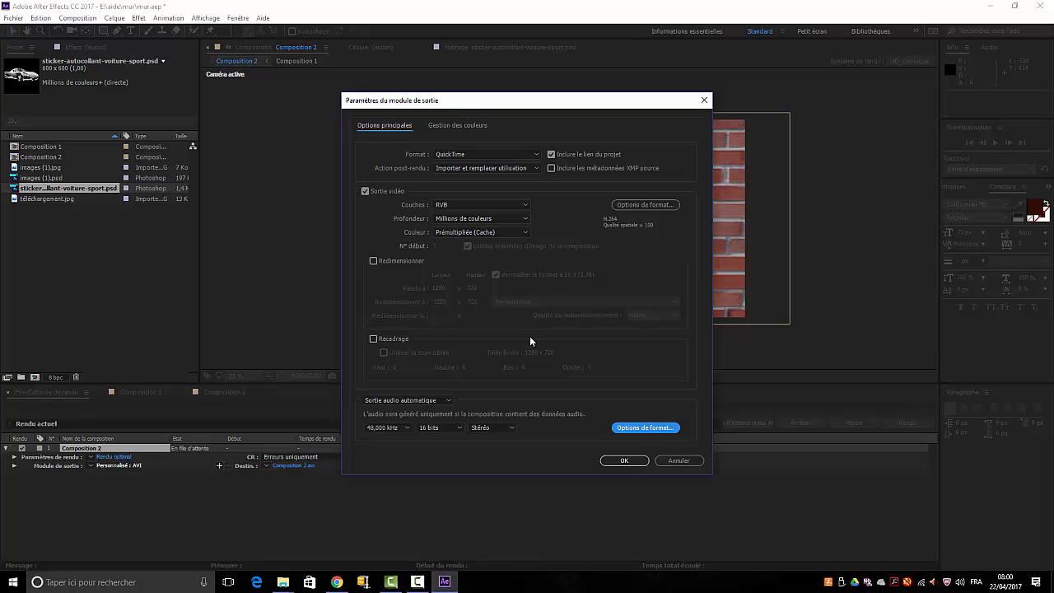
click(619, 461)
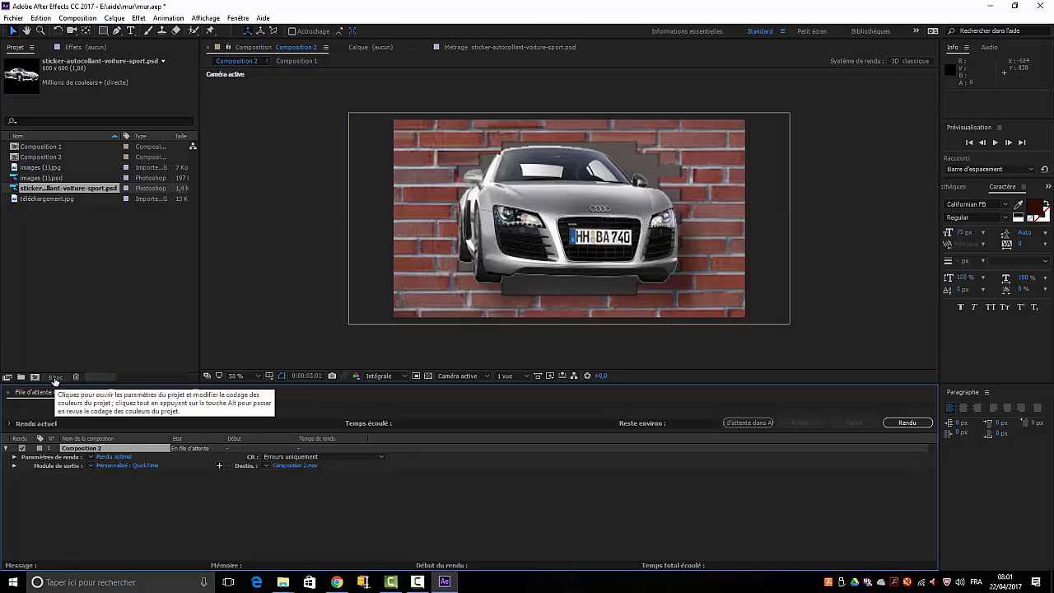
Review the project's working colour spaces and set its colour depth to 16 bits per channel
click(55, 378)
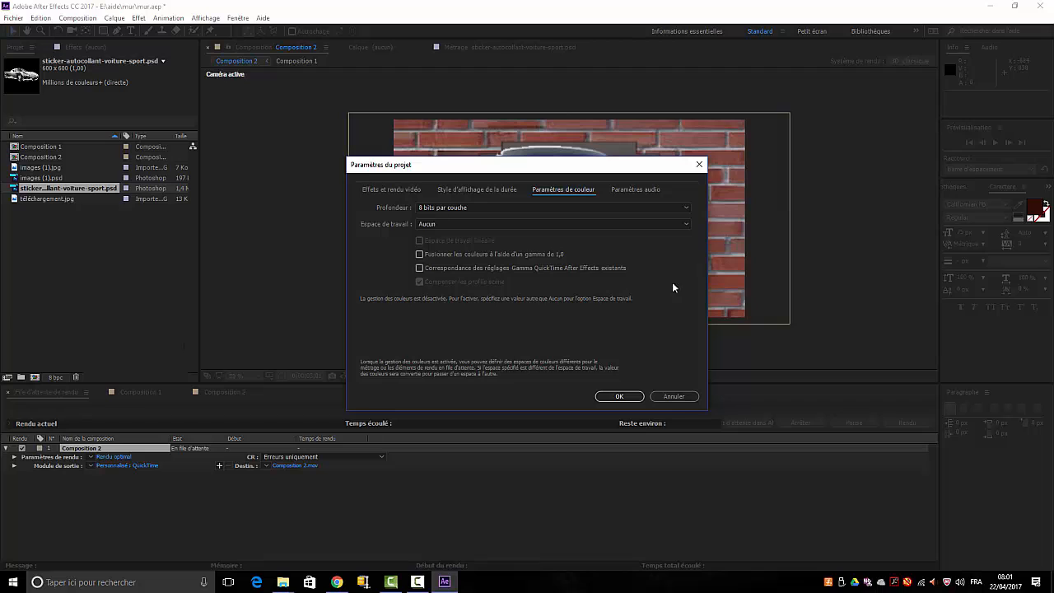
click(685, 210)
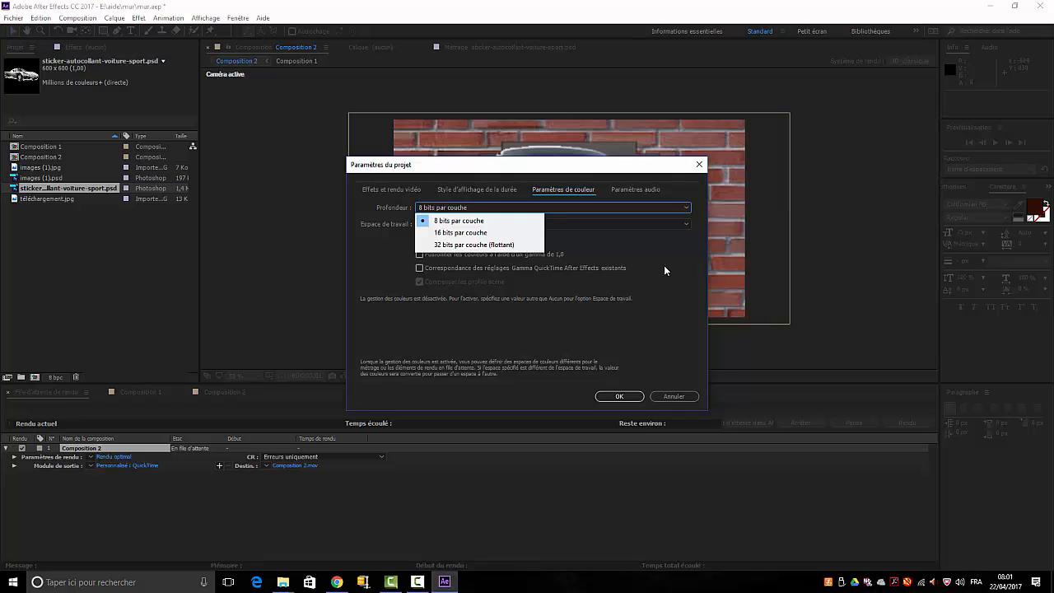
key(Escape)
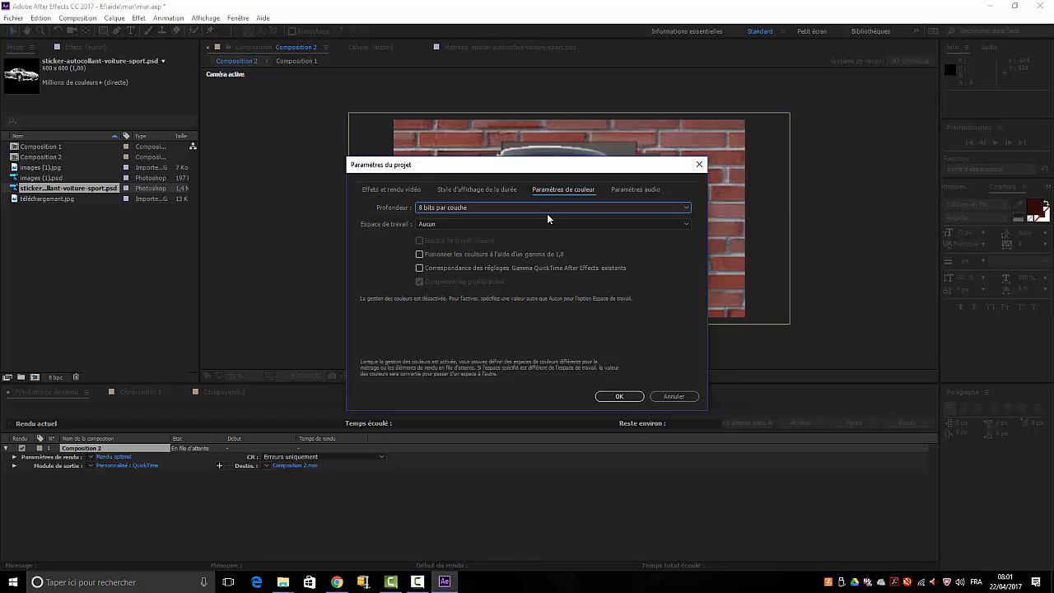
click(686, 224)
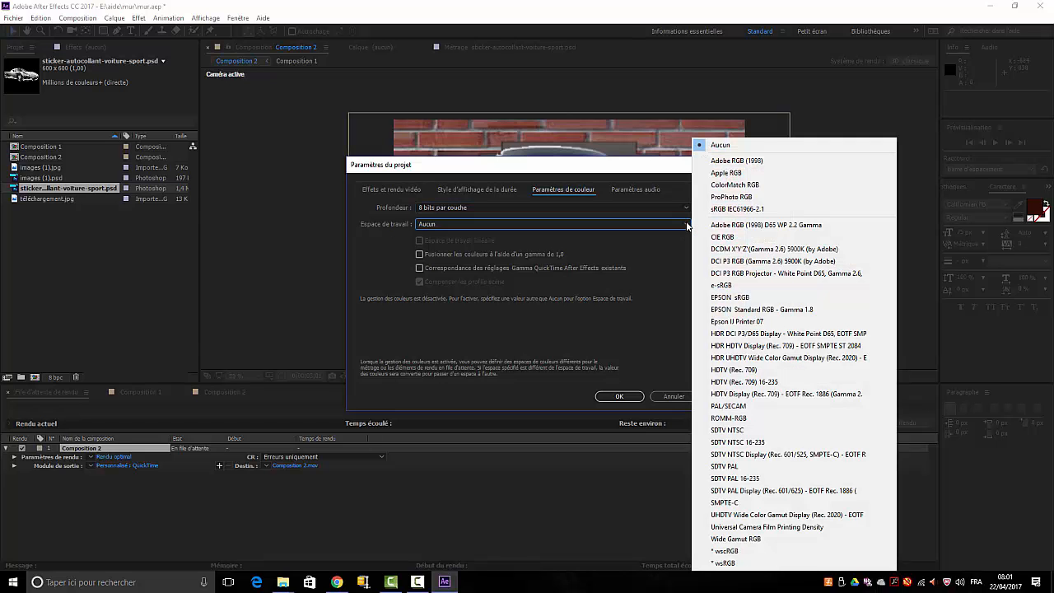
click(662, 241)
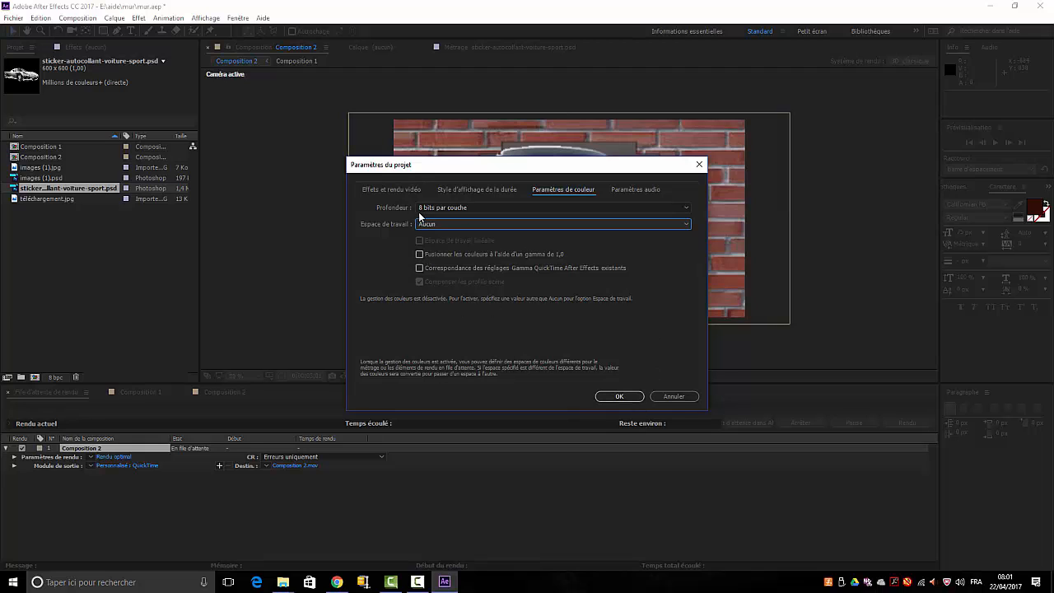
click(652, 209)
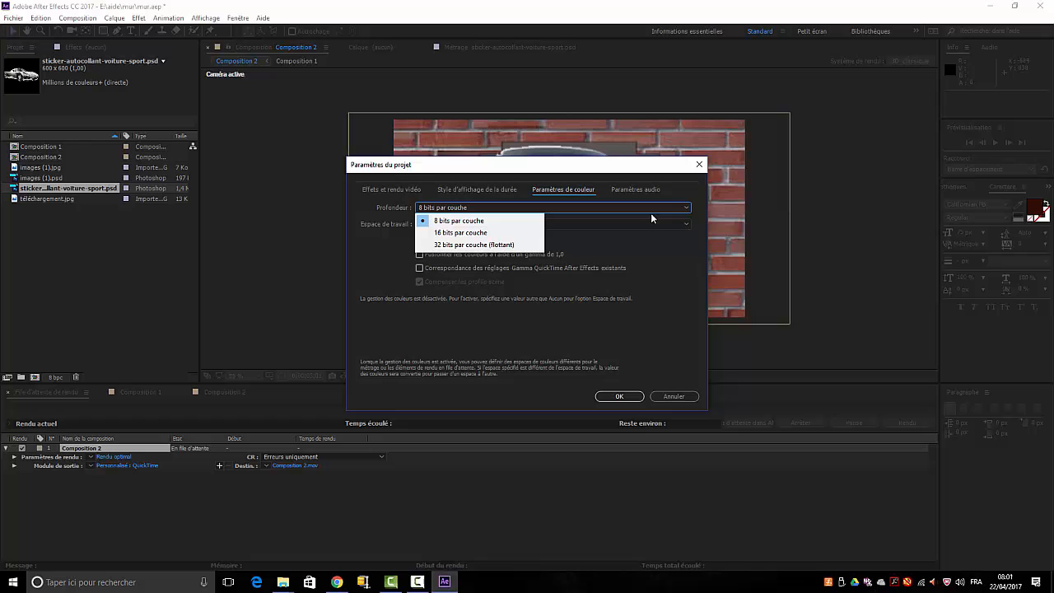
click(496, 234)
click(619, 397)
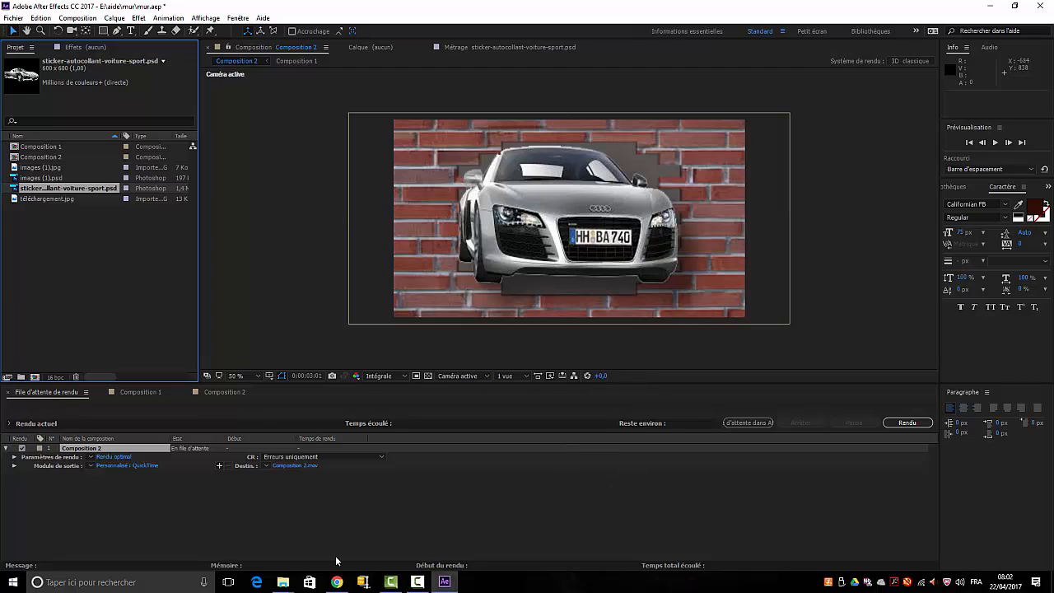
Set the render destination to the E:\aide folder with the file name rendu2.mov
click(279, 465)
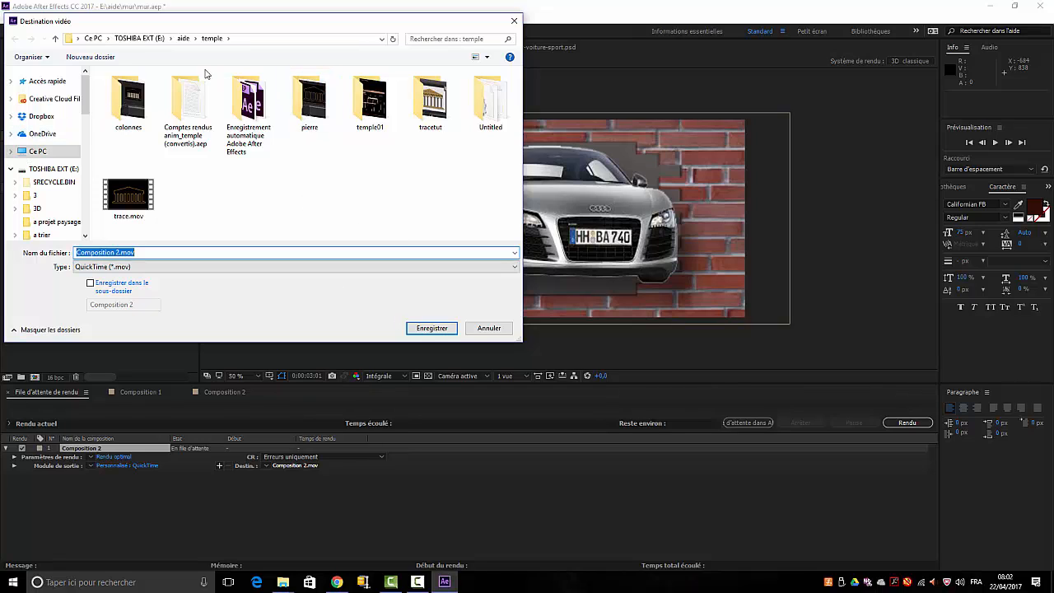
click(183, 38)
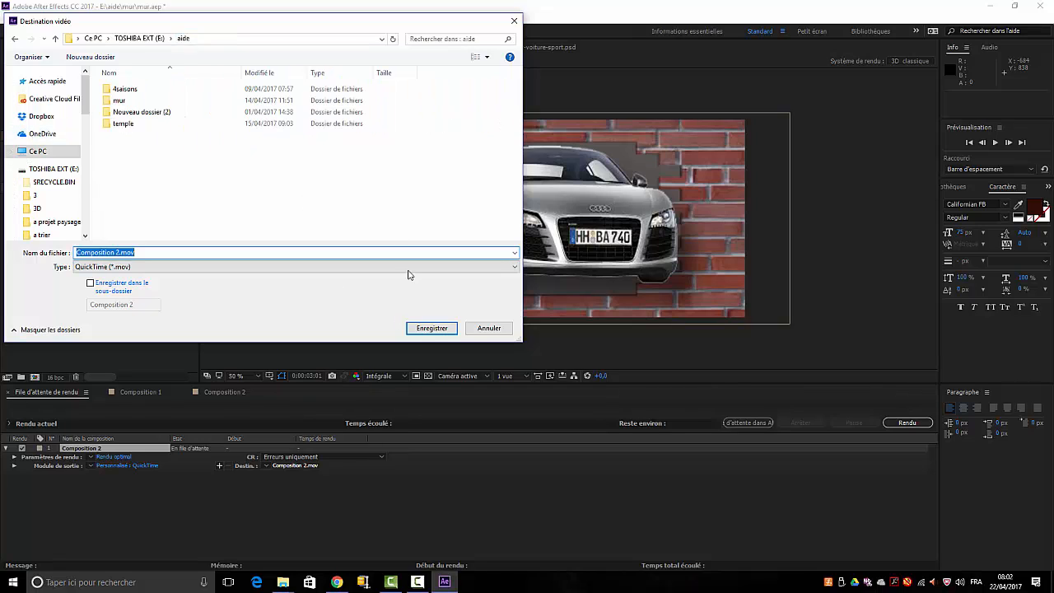
click(118, 101)
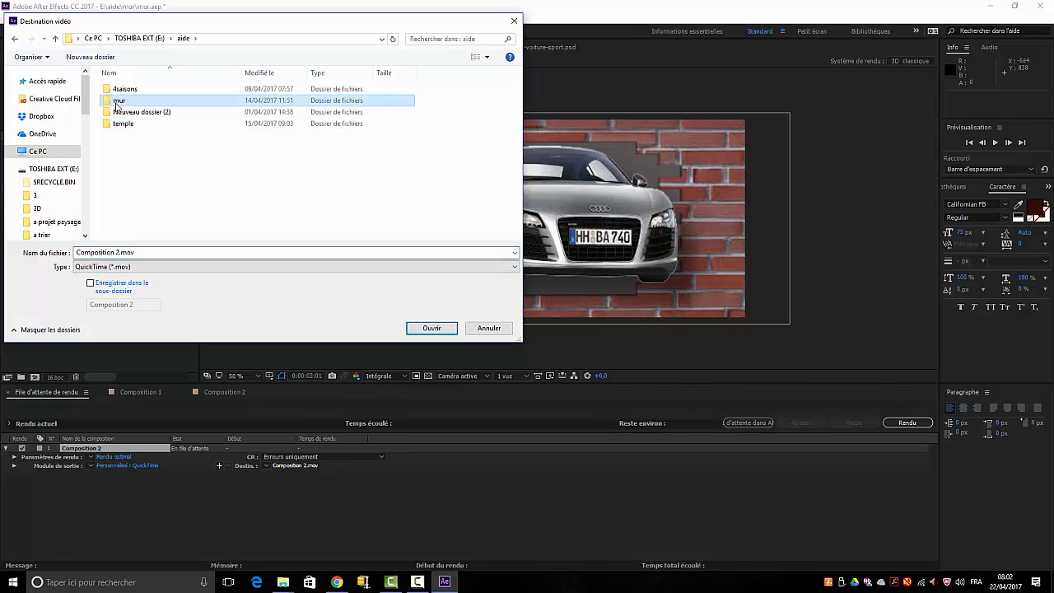
click(118, 252)
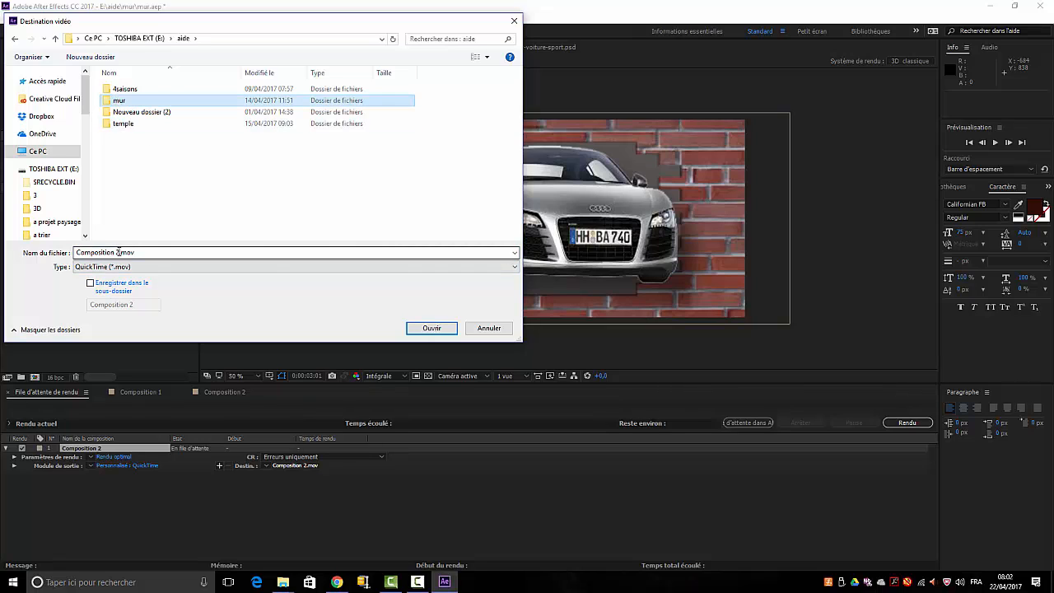
click(119, 252)
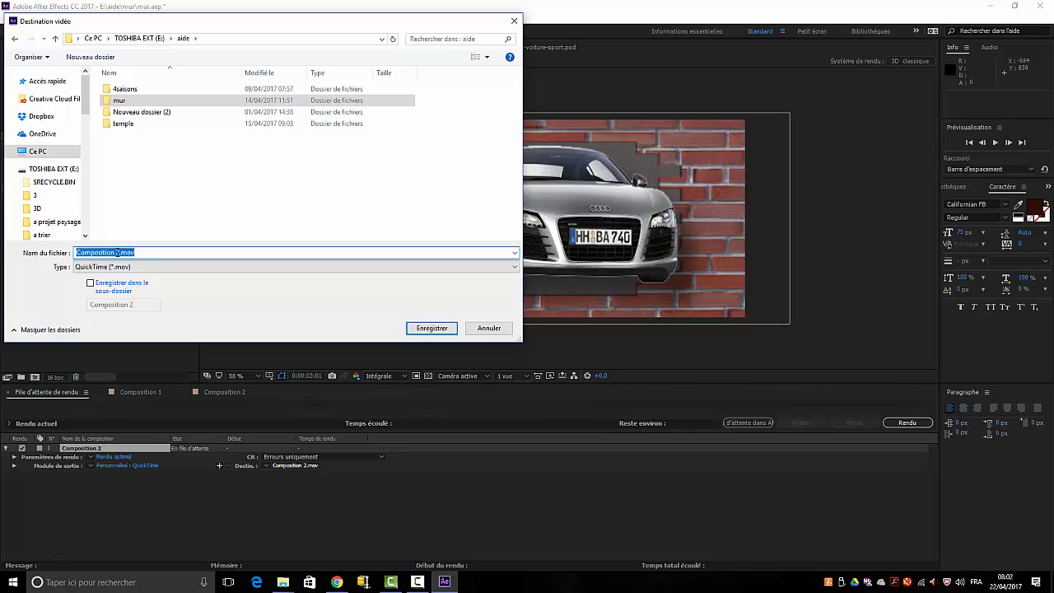
drag(119, 252, 75, 252)
text(r)
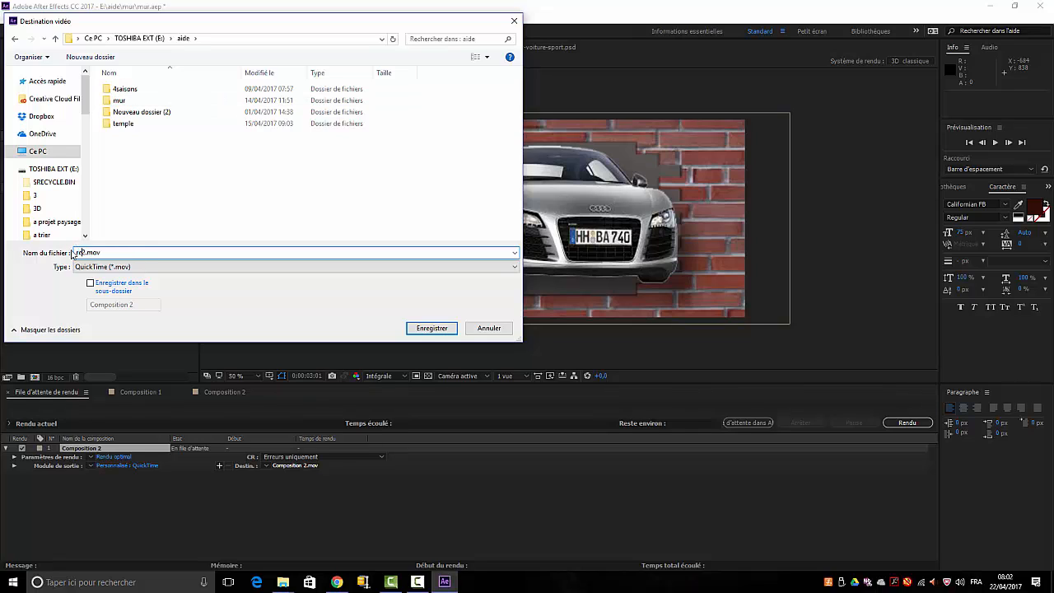
text(endu)
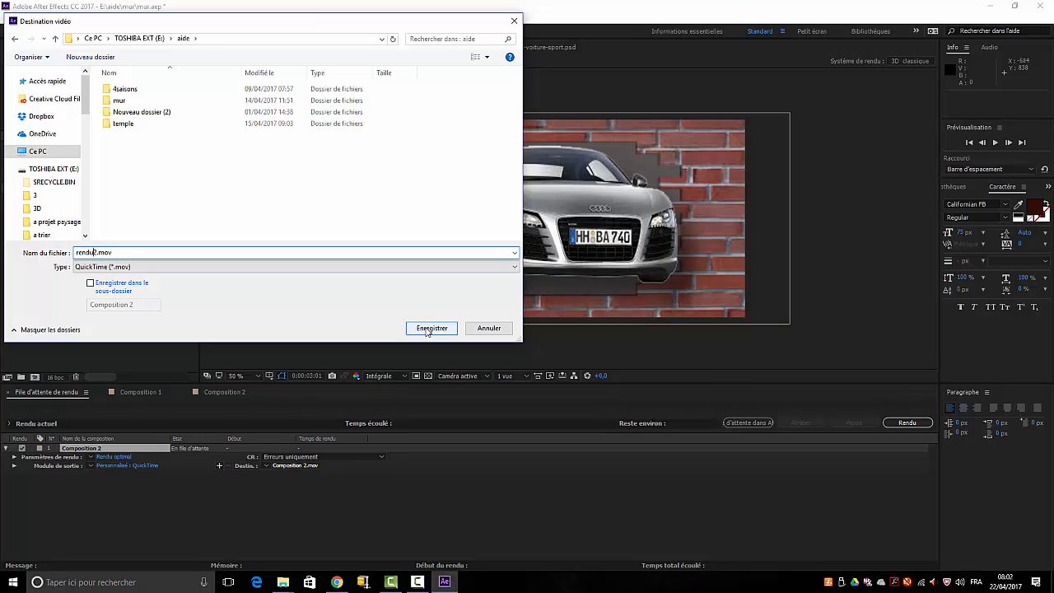
text(2)
text(2)
click(428, 330)
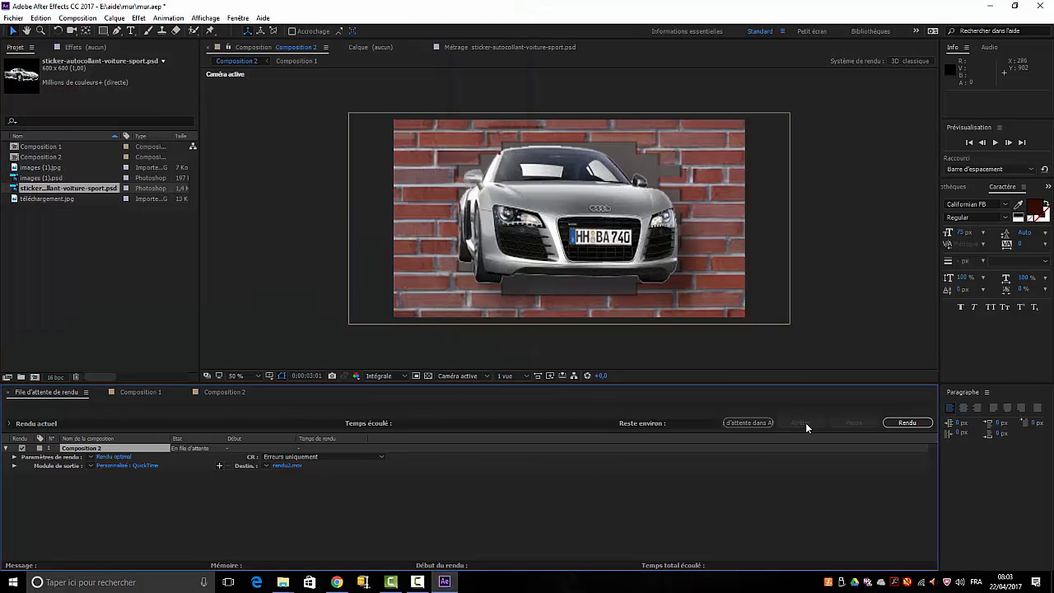
Render the queued Composition 2 and switch to File Explorer to locate rendu2.mov in the aide folder
click(906, 423)
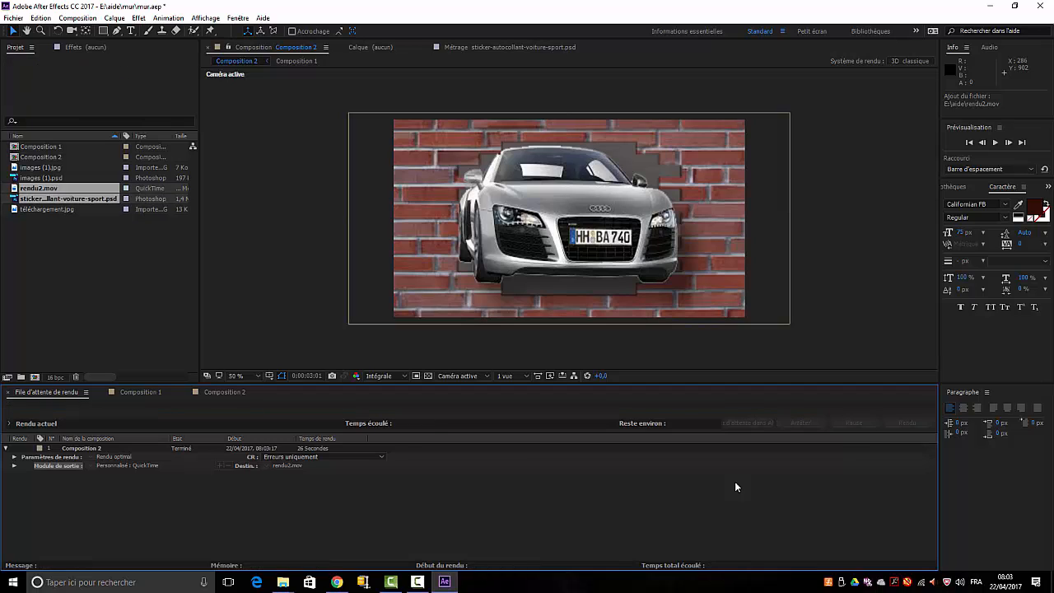
mouse_move(282, 581)
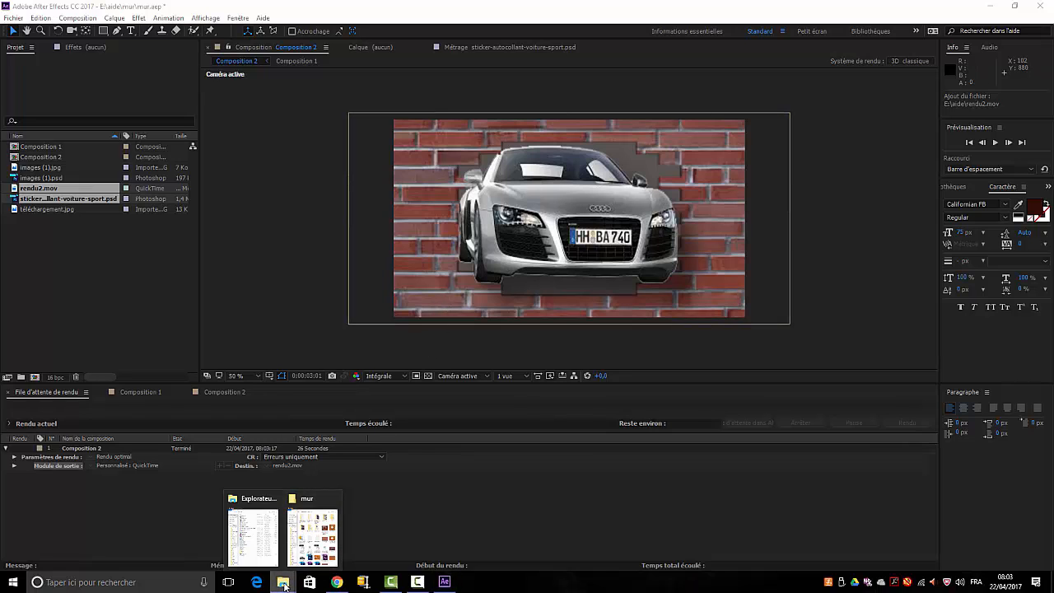
click(251, 558)
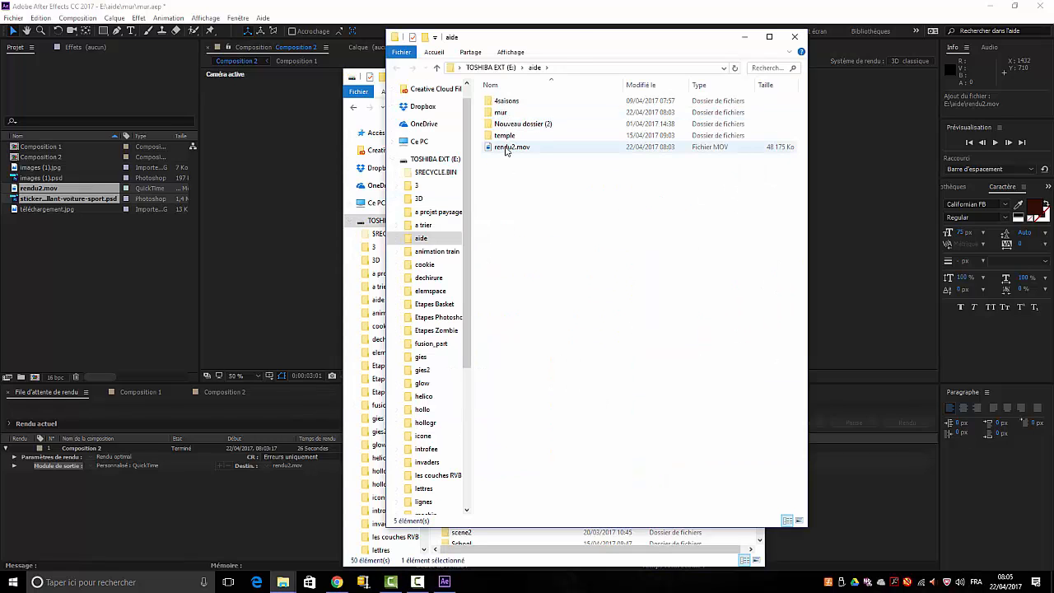
Play the rendered rendu2.mov to check it, and close the player and the File Explorer windows to return to After Effects
double_click(506, 148)
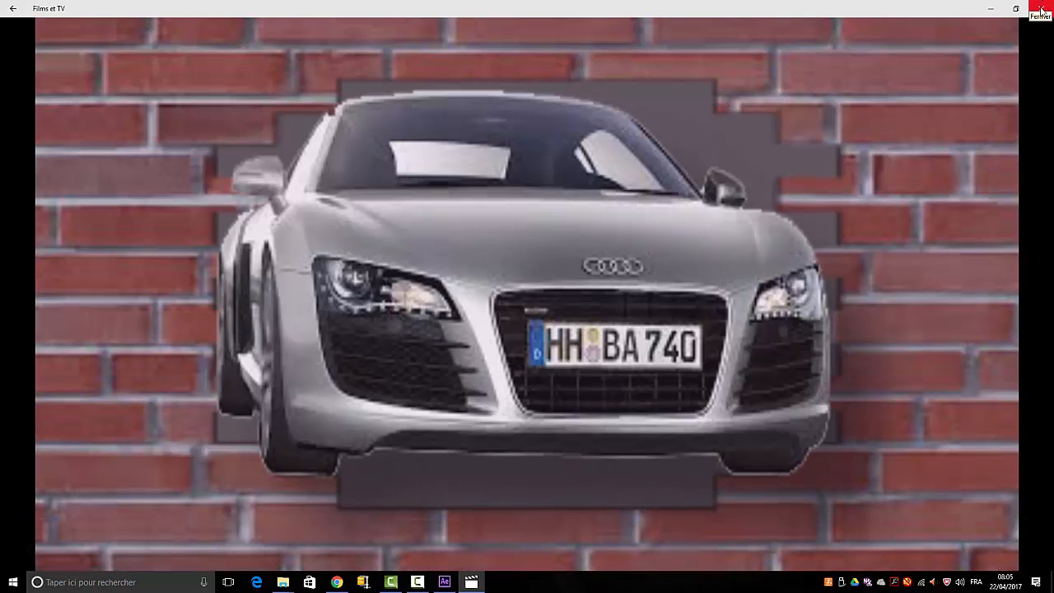
click(1041, 10)
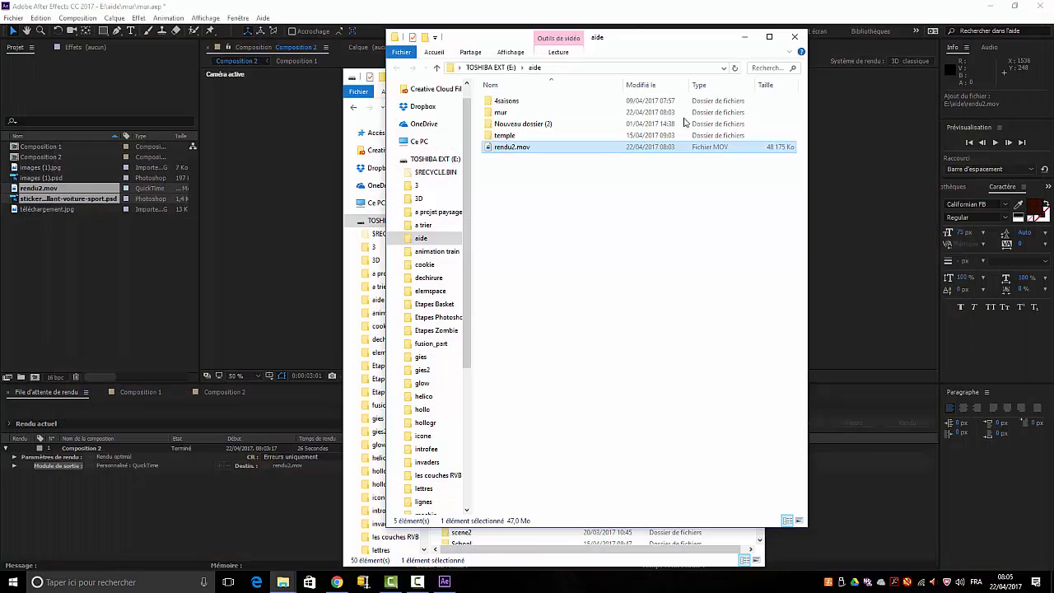
click(794, 36)
click(751, 76)
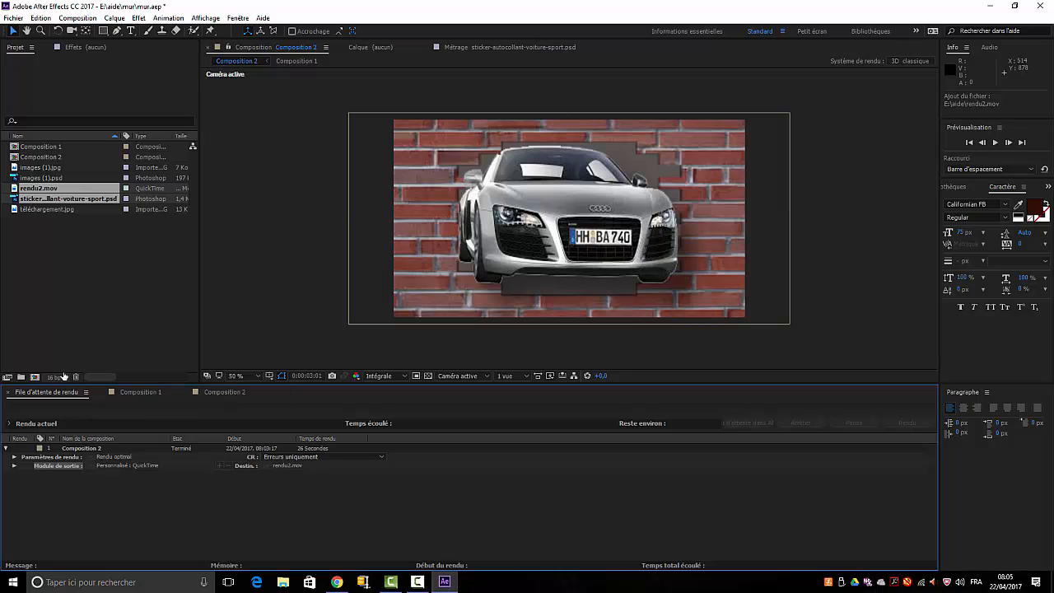
Set the project's colour depth to 8 bits per channel and apply the project settings
click(52, 378)
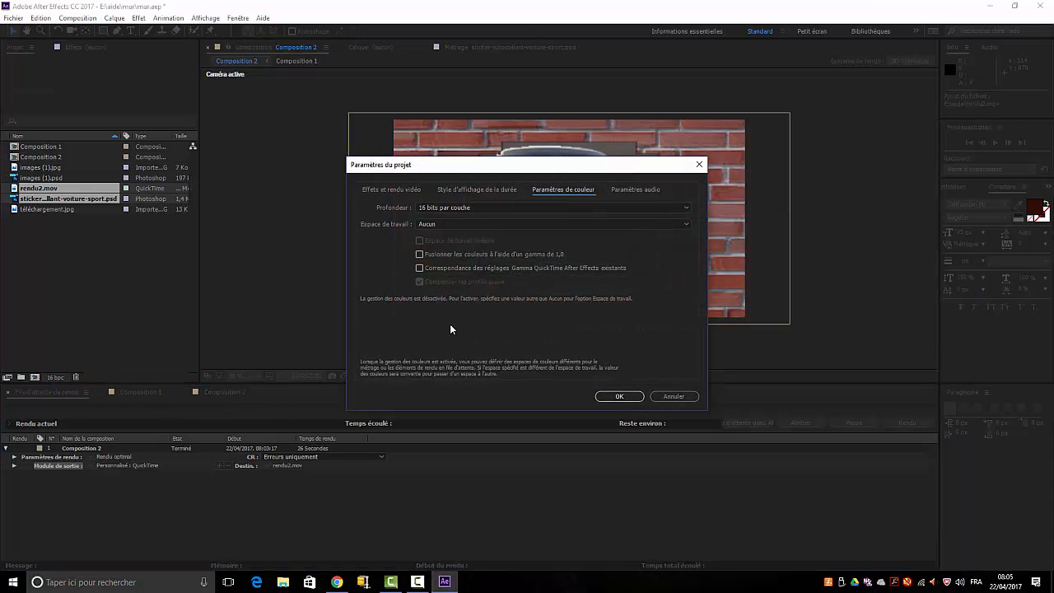
click(685, 210)
click(453, 220)
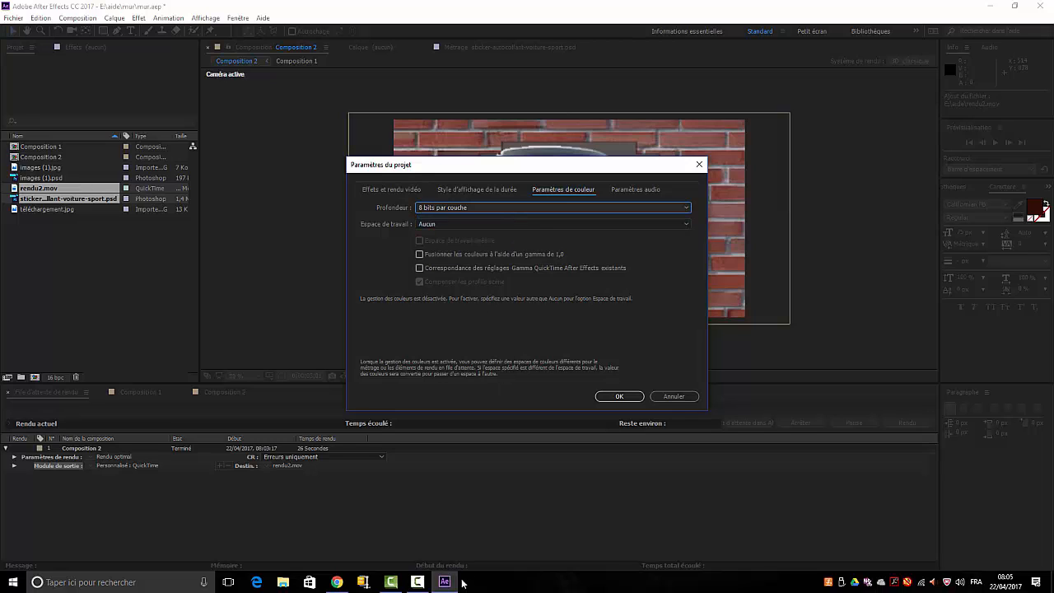
click(618, 397)
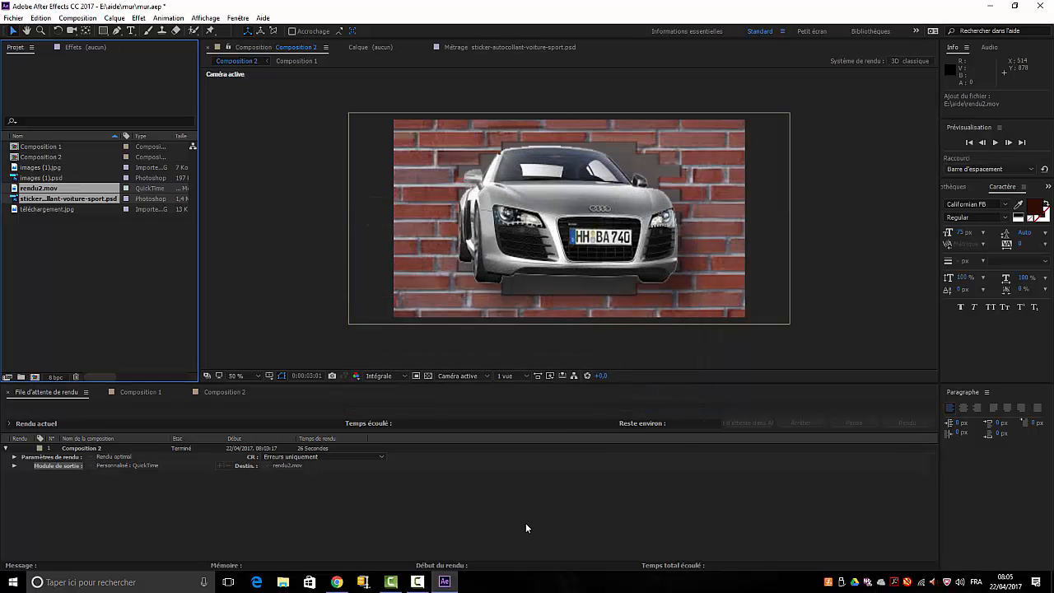
Shorten the work area in the Composition 2 timeline so it ends at about 0:00:03:22
click(224, 393)
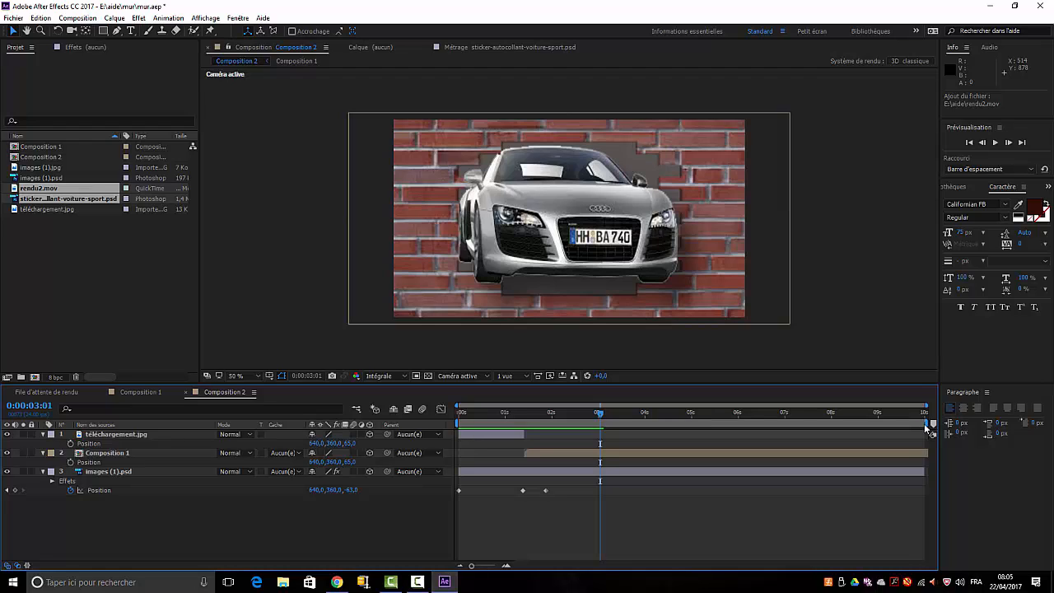
click(931, 423)
drag(929, 423, 644, 423)
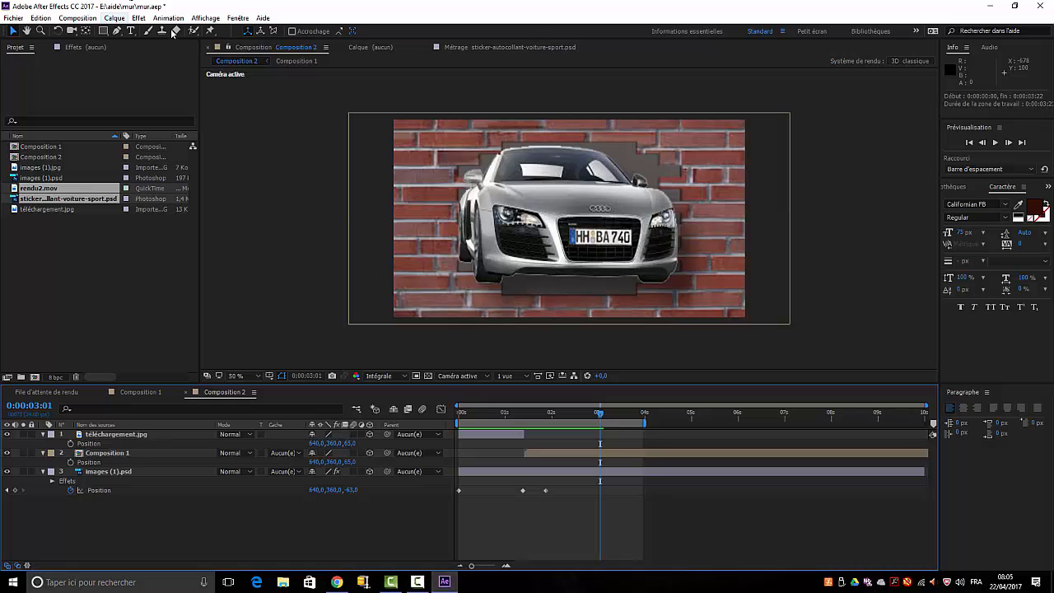
Add Composition 2 to the render queue as a pre-render and start rendering it
click(76, 19)
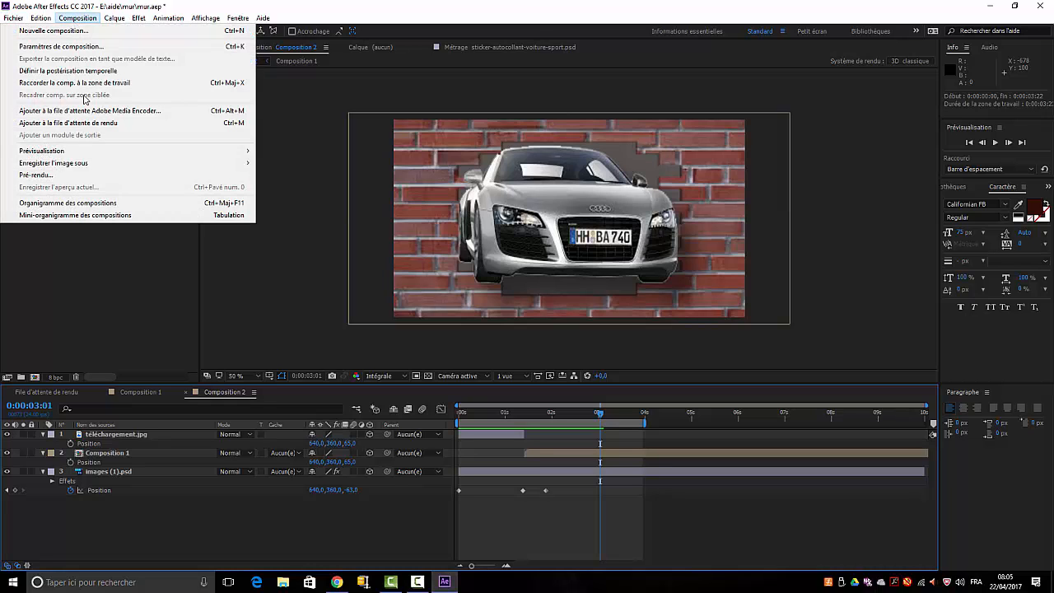
click(37, 174)
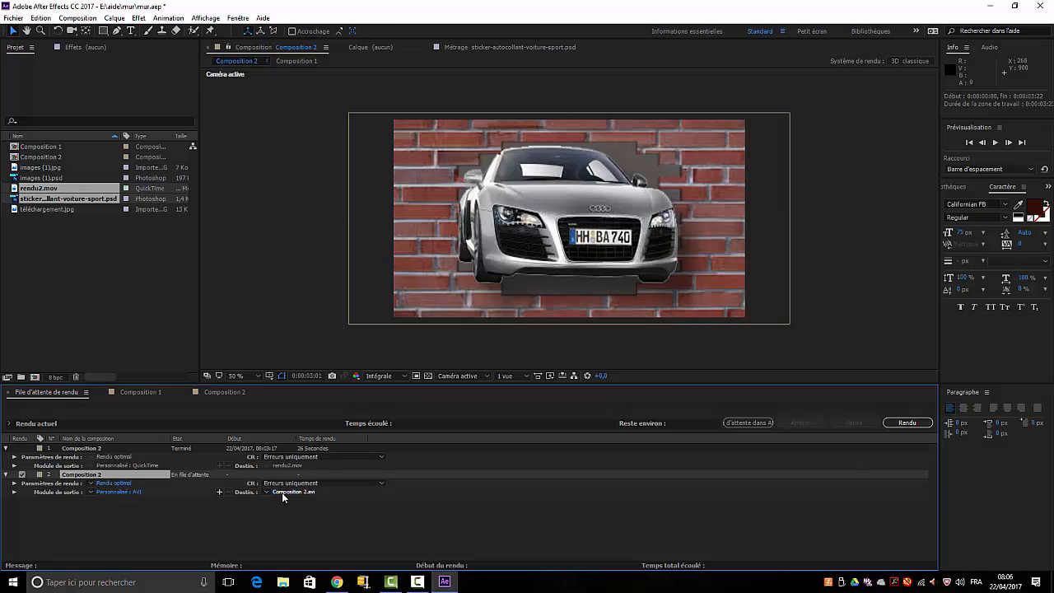
click(906, 422)
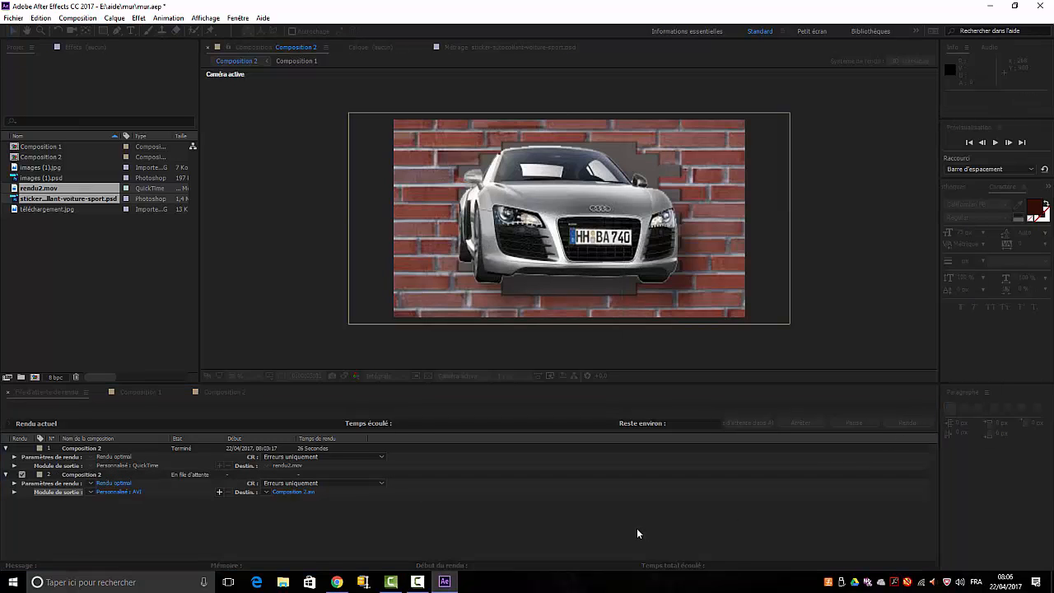